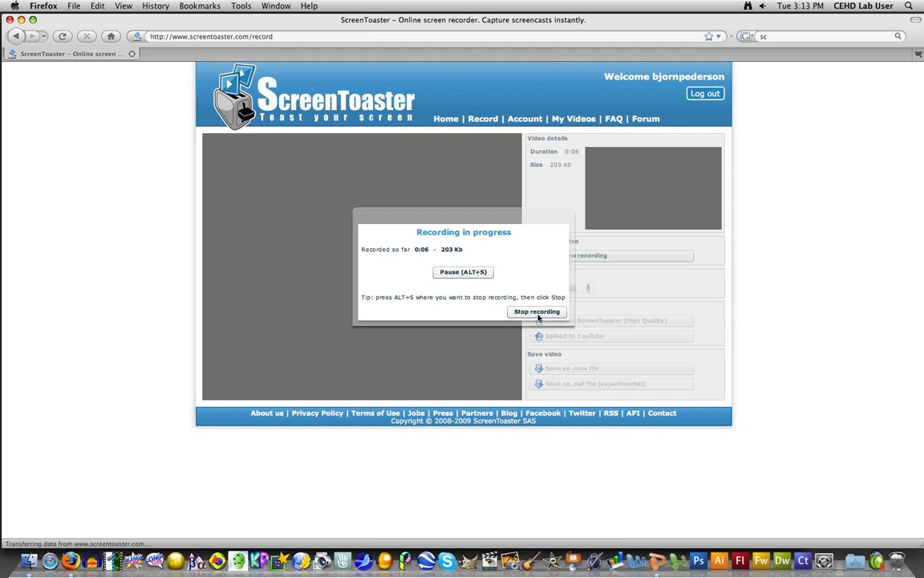
# - Pause the ScreenToaster screen recording
pyautogui.click(463, 272)
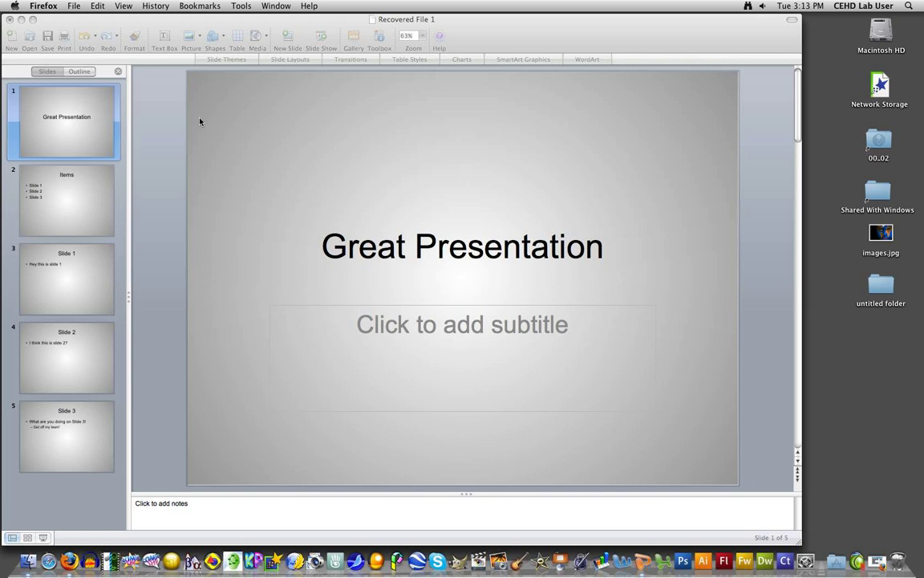
# - Go to slide 2, 'Items', and select the 'Slide 1' bullet text
pyautogui.click(63, 208)
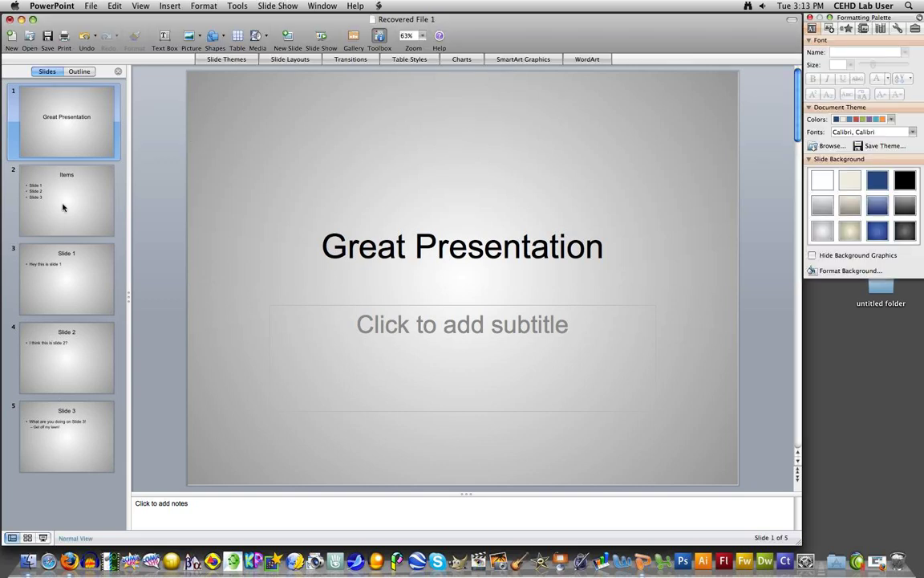
pyautogui.click(59, 199)
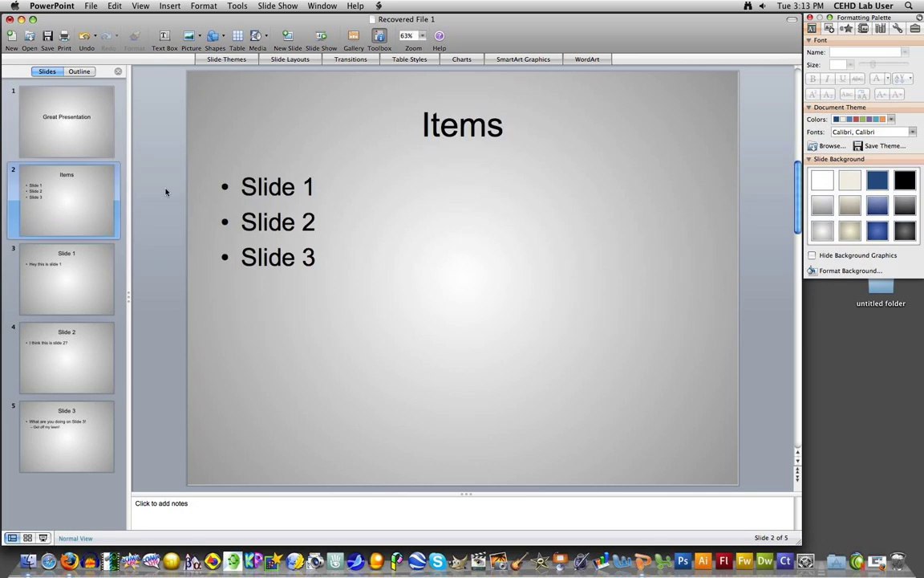
pyautogui.click(243, 183)
pyautogui.hotkey('shift', 'Right')
pyautogui.hotkey('shift', 'Right')
pyautogui.hotkey('shift', 'Right')
pyautogui.hotkey('shift', 'Right')
pyautogui.hotkey('shift', 'Right')
pyautogui.hotkey('shift', 'Right')
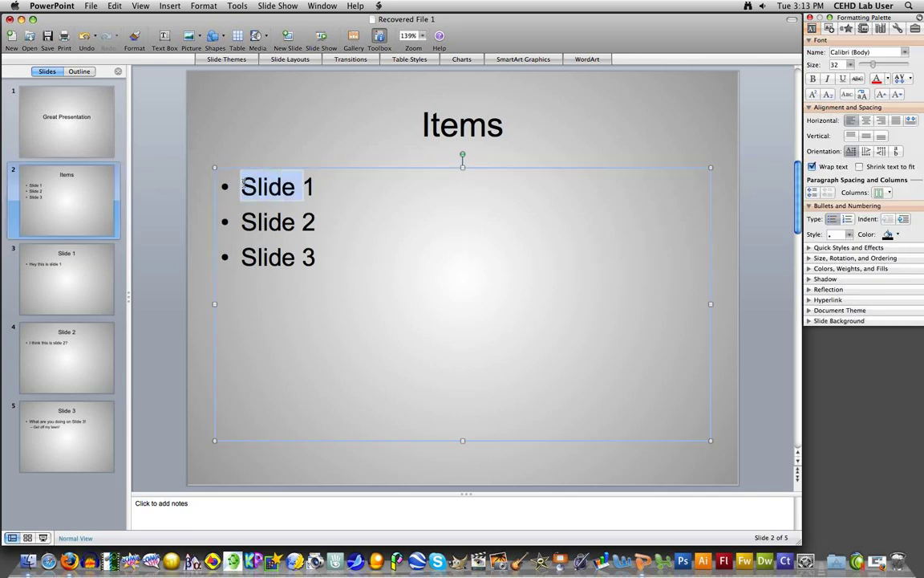
pyautogui.hotkey('shift', 'Right')
pyautogui.hotkey('shift', 'Right')
# - Start an Insert Hyperlink for 'Slide 1' and browse the Document tab's places
pyautogui.click(171, 8)
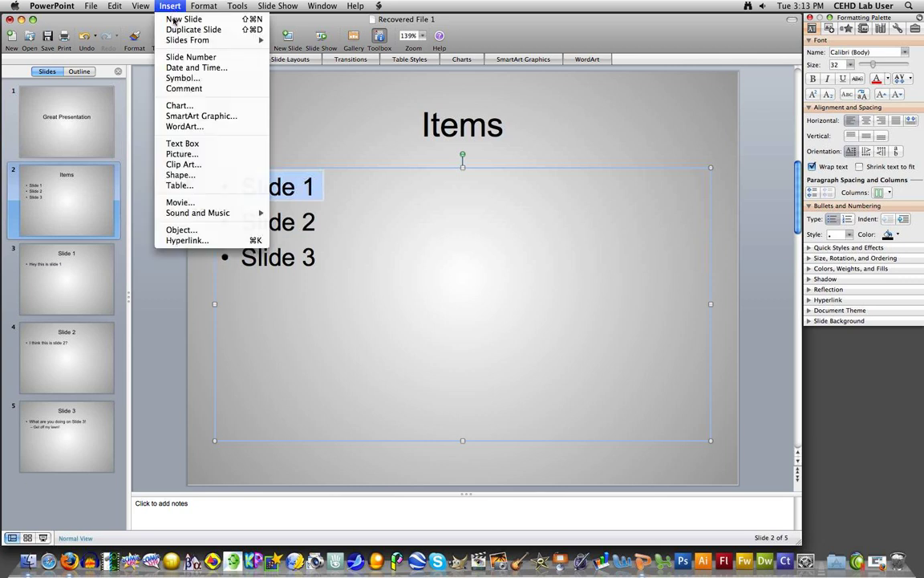
pyautogui.click(190, 240)
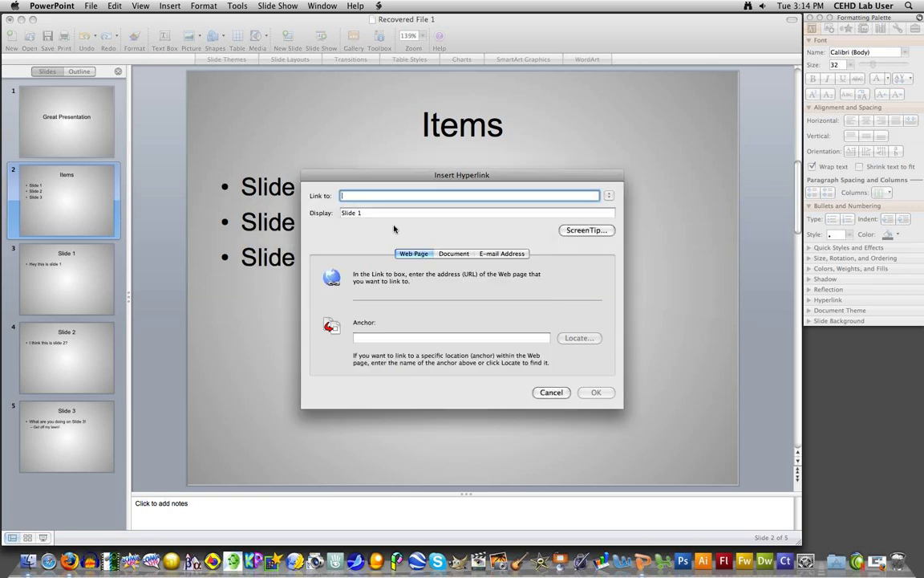
pyautogui.click(457, 256)
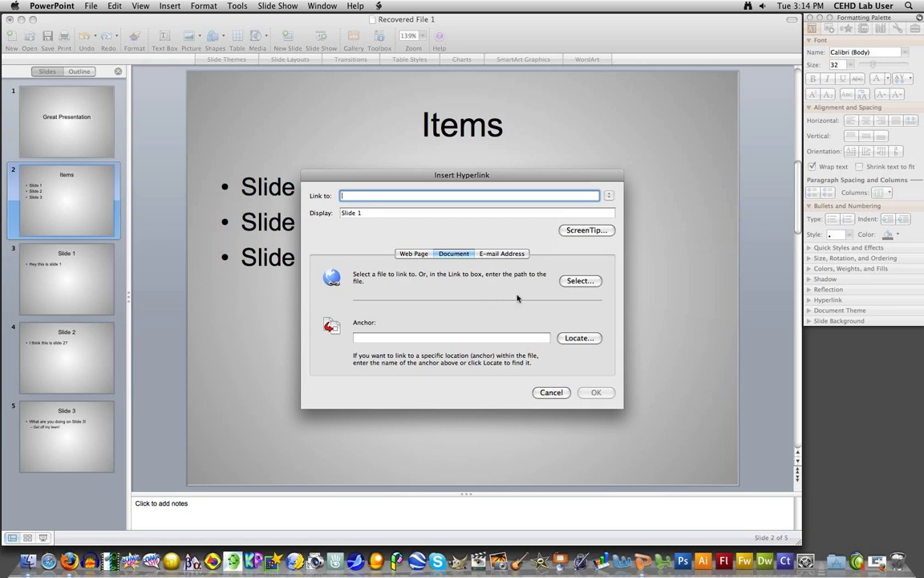
pyautogui.click(577, 340)
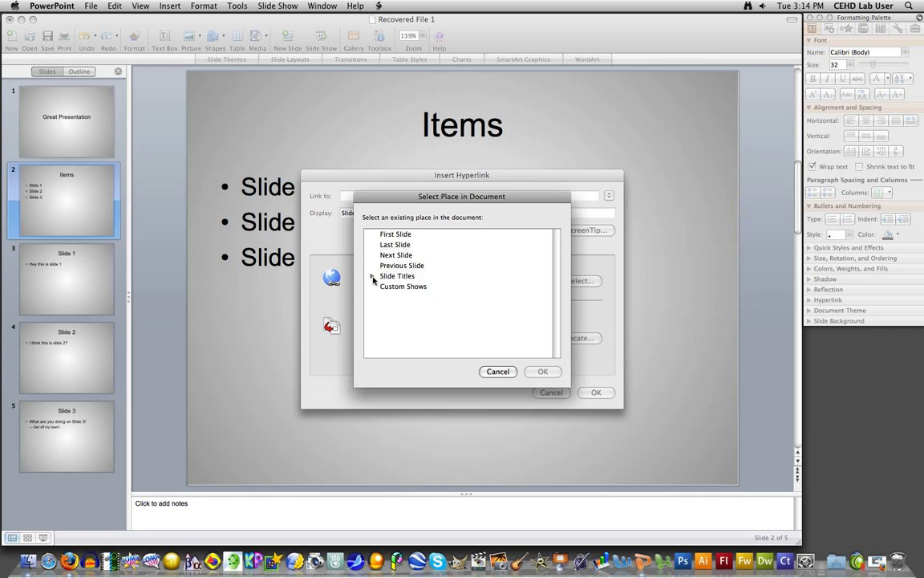
# - Link the 'Slide 1' bullet to '3. Slide 1' under Slide Titles
pyautogui.click(371, 276)
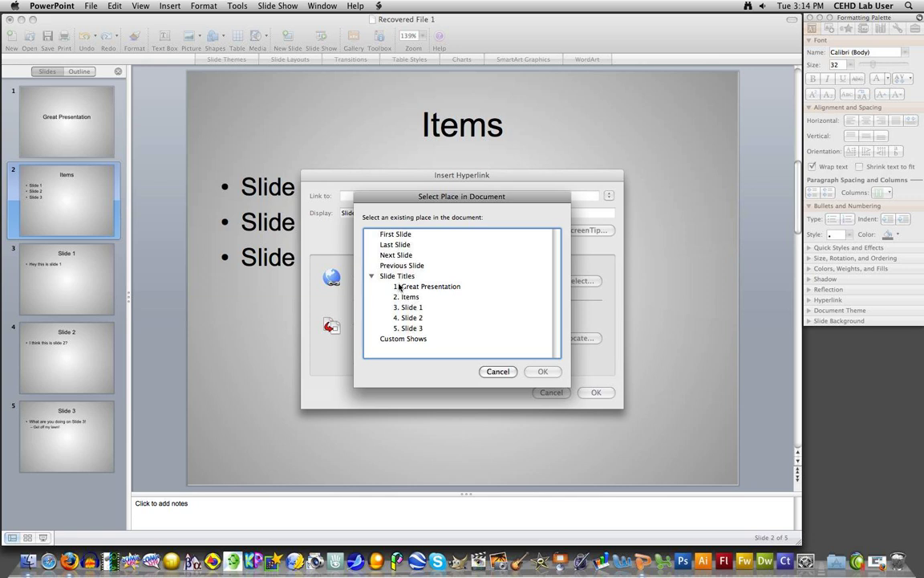
pyautogui.click(411, 309)
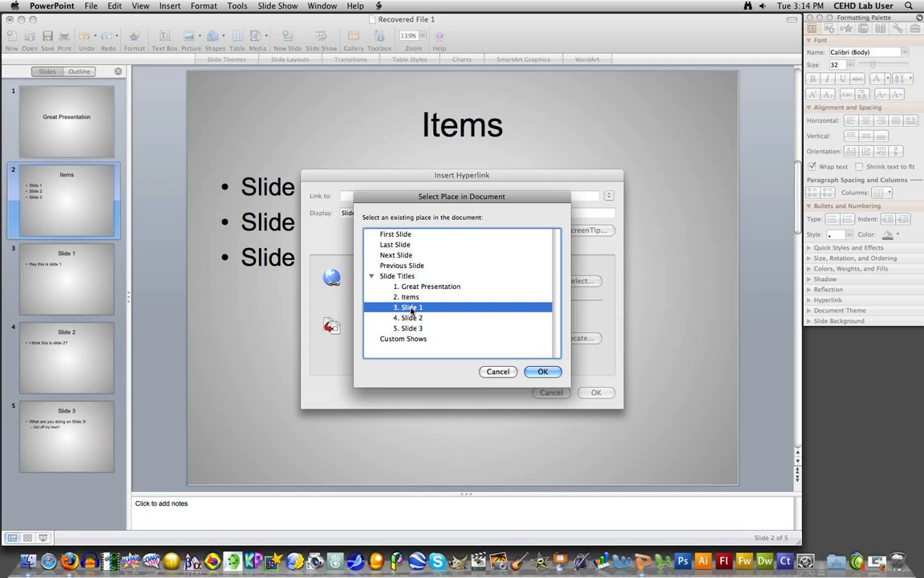
pyautogui.click(541, 372)
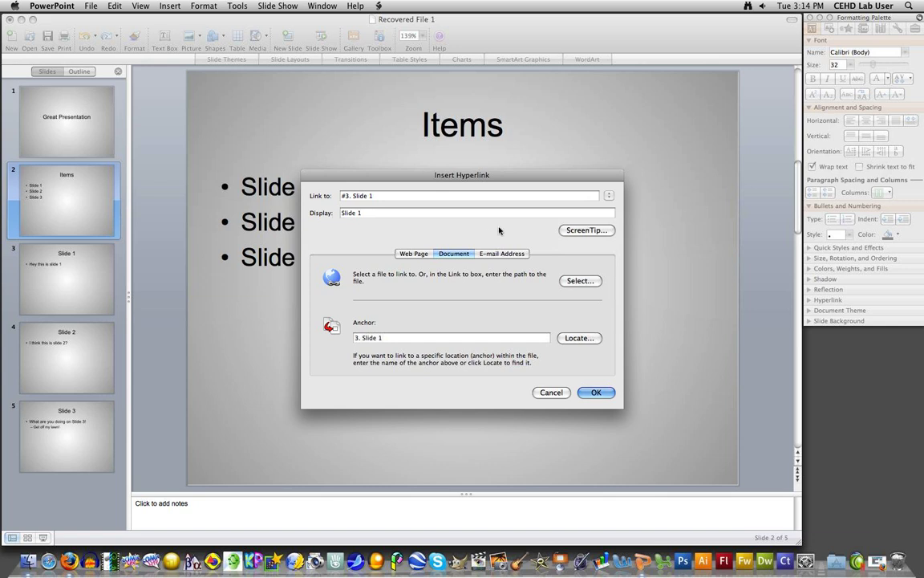
pyautogui.click(596, 393)
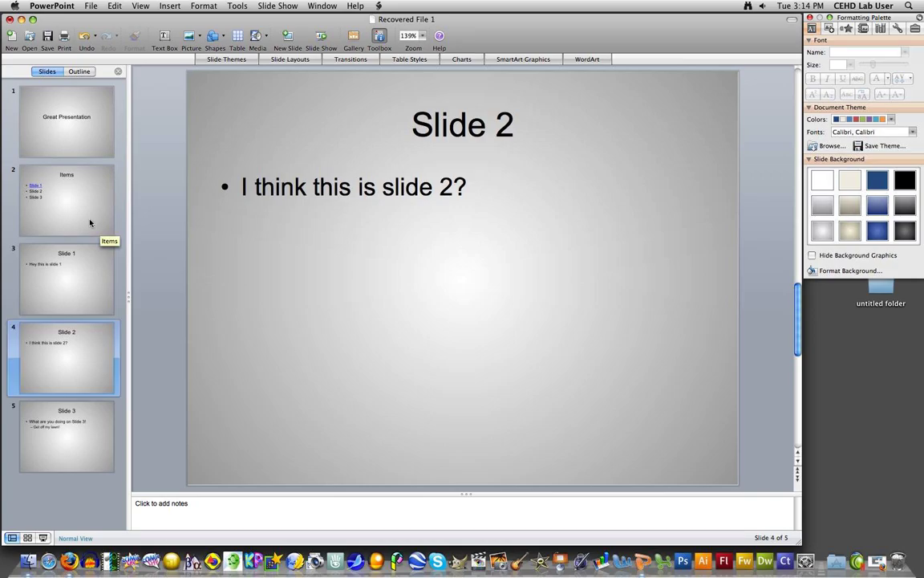
pyautogui.click(90, 223)
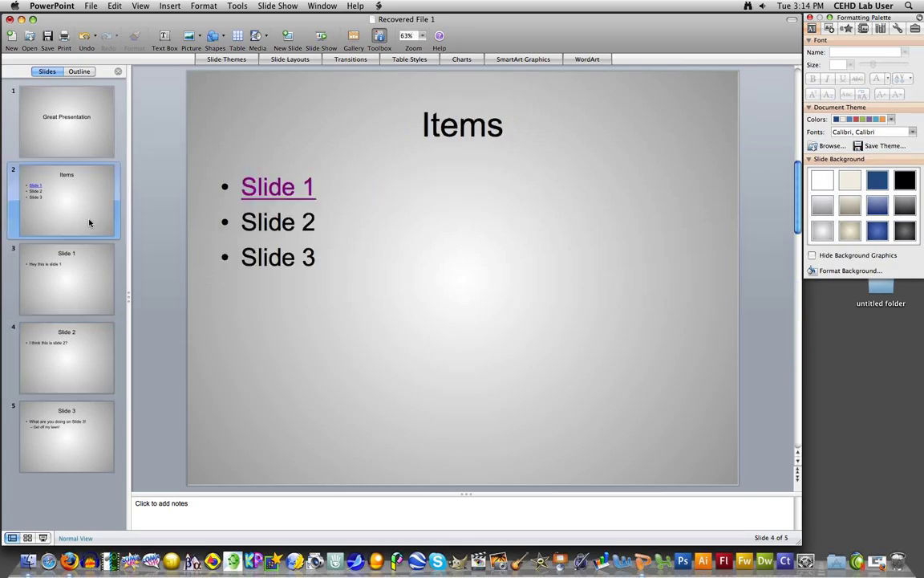
# - Select the 'Slide 3' bullet and show the Formatting Palette's Hyperlink on-mouse-click options
pyautogui.click(242, 255)
pyautogui.hotkey('shift', 'Right')
pyautogui.hotkey('shift', 'Right')
pyautogui.hotkey('shift', 'Right')
pyautogui.hotkey('shift', 'Right')
pyautogui.hotkey('shift', 'Right')
pyautogui.hotkey('shift', 'Right')
pyautogui.hotkey('shift', 'Right')
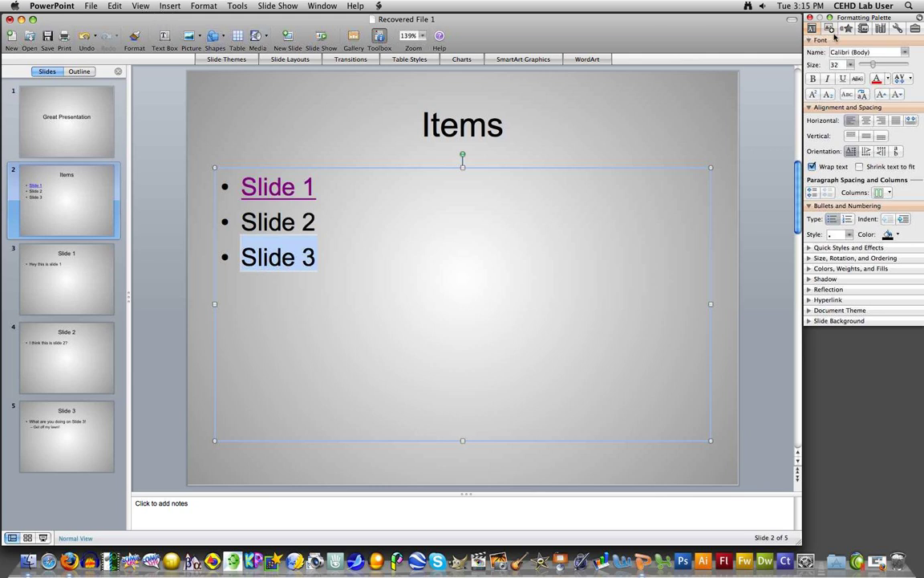
pyautogui.moveTo(894, 20); pyautogui.dragTo(742, 37)
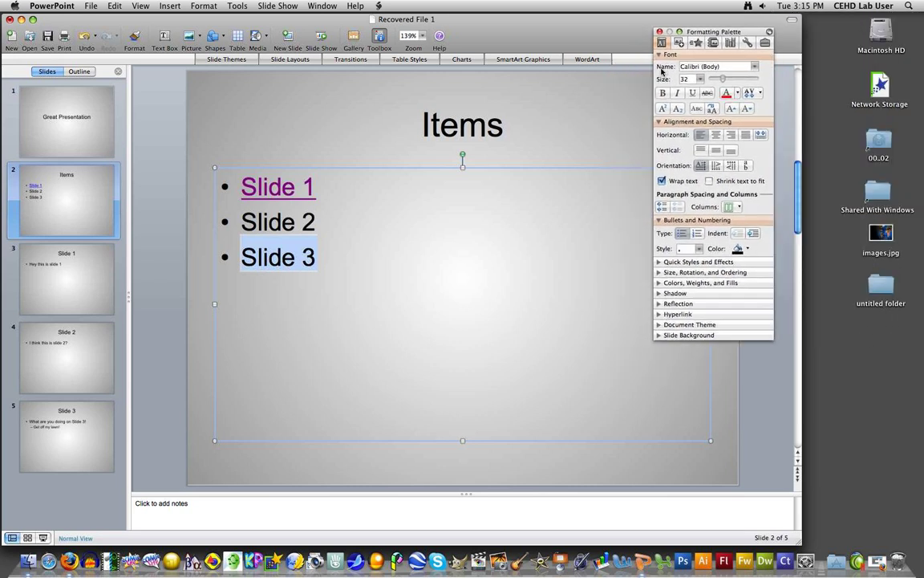
pyautogui.click(660, 316)
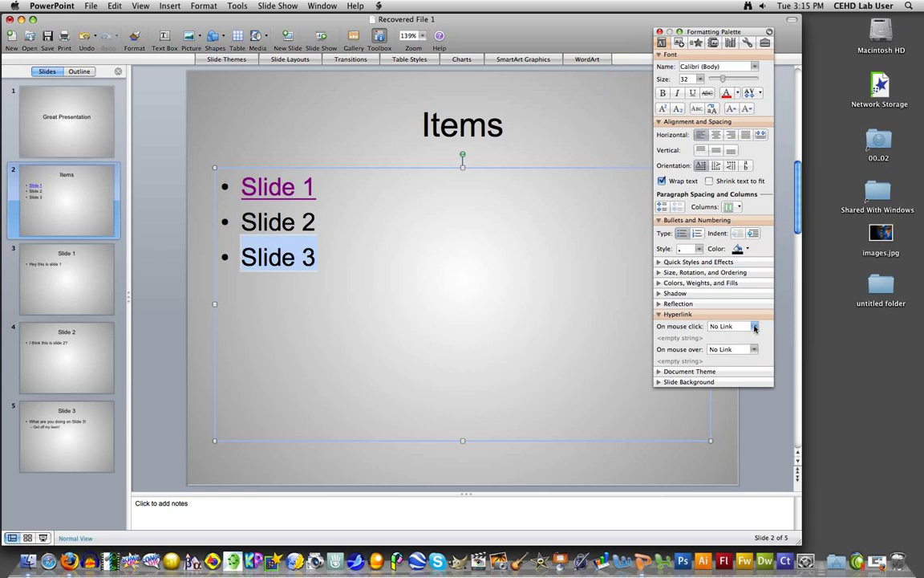
pyautogui.click(754, 326)
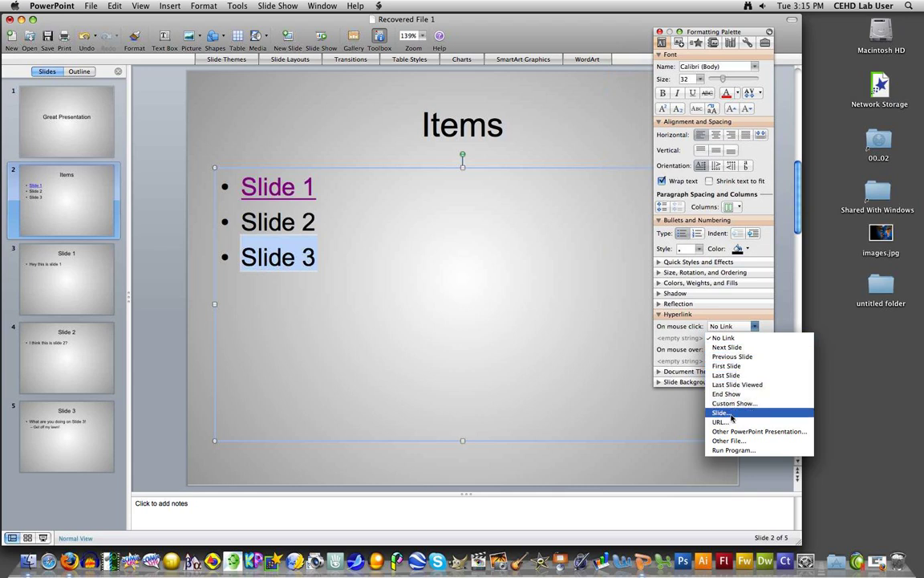
# - Link the 'Slide 3' bullet to slide '5. Slide 3'
pyautogui.click(731, 414)
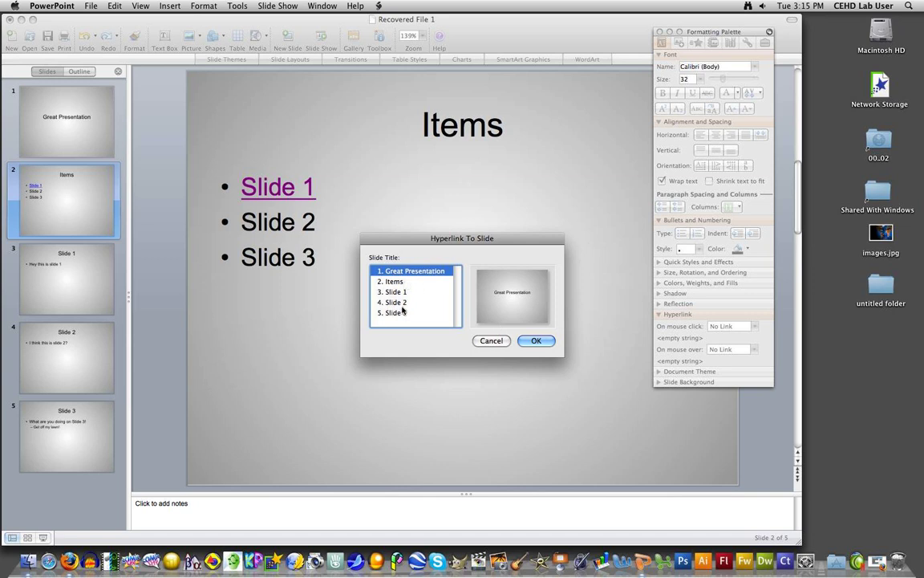
pyautogui.click(404, 314)
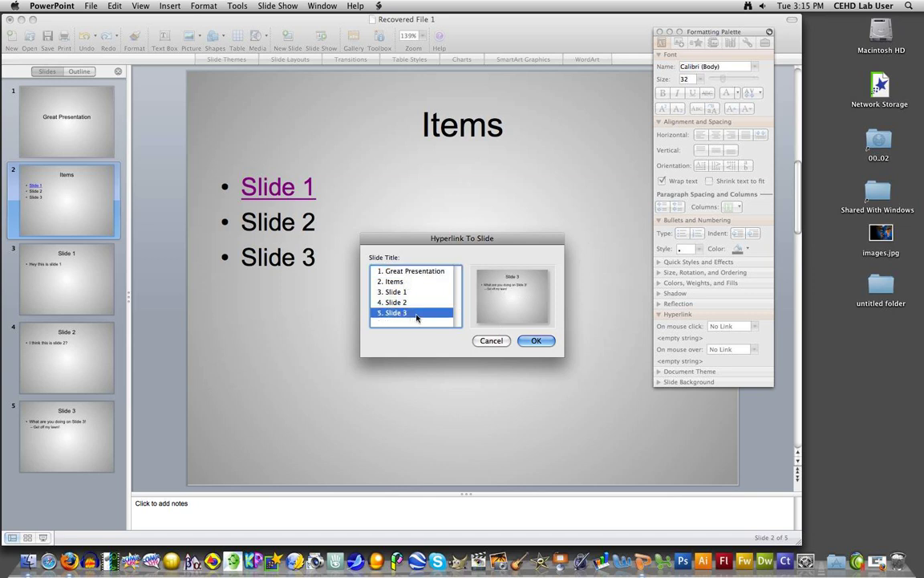
pyautogui.click(537, 341)
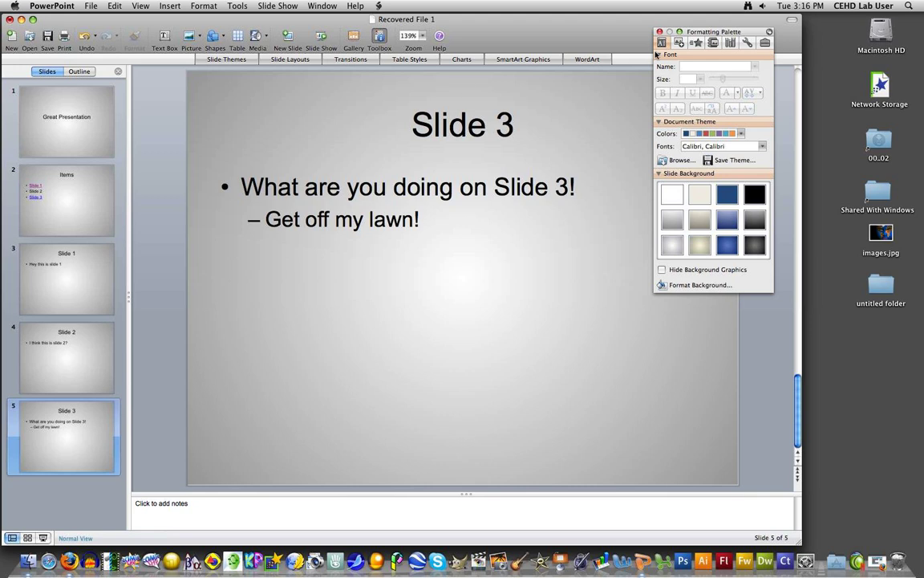
# - Move the Formatting Palette off the slide and click into slide 5's bullet text
pyautogui.moveTo(706, 32); pyautogui.dragTo(857, 16)
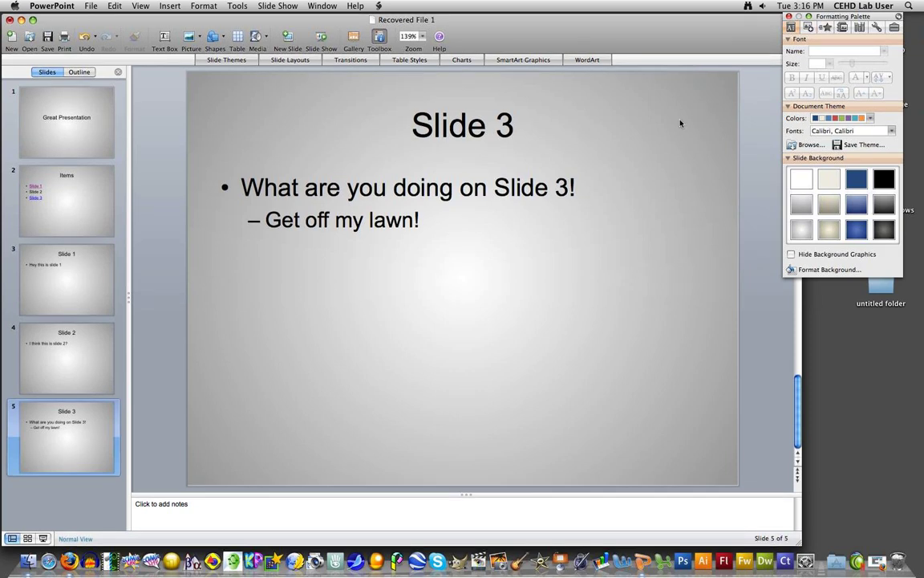
pyautogui.click(494, 187)
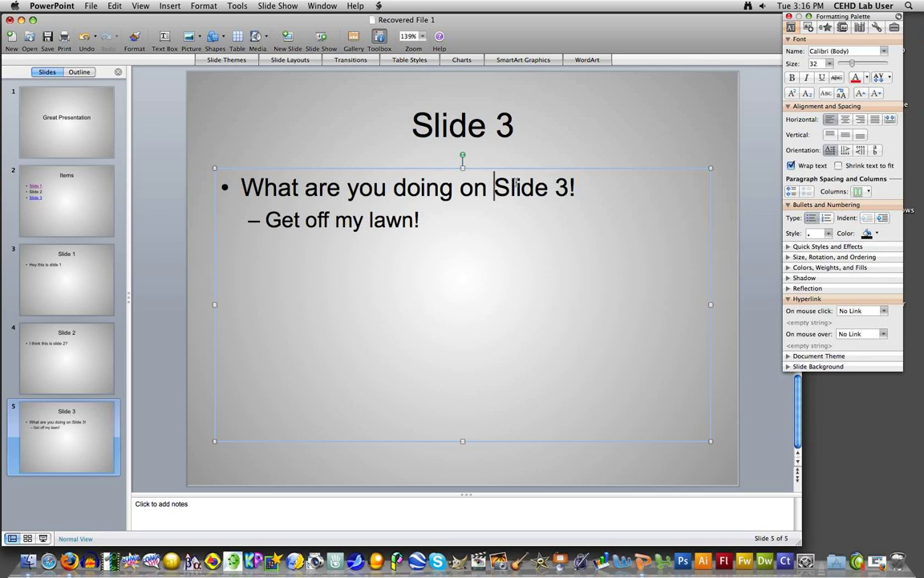